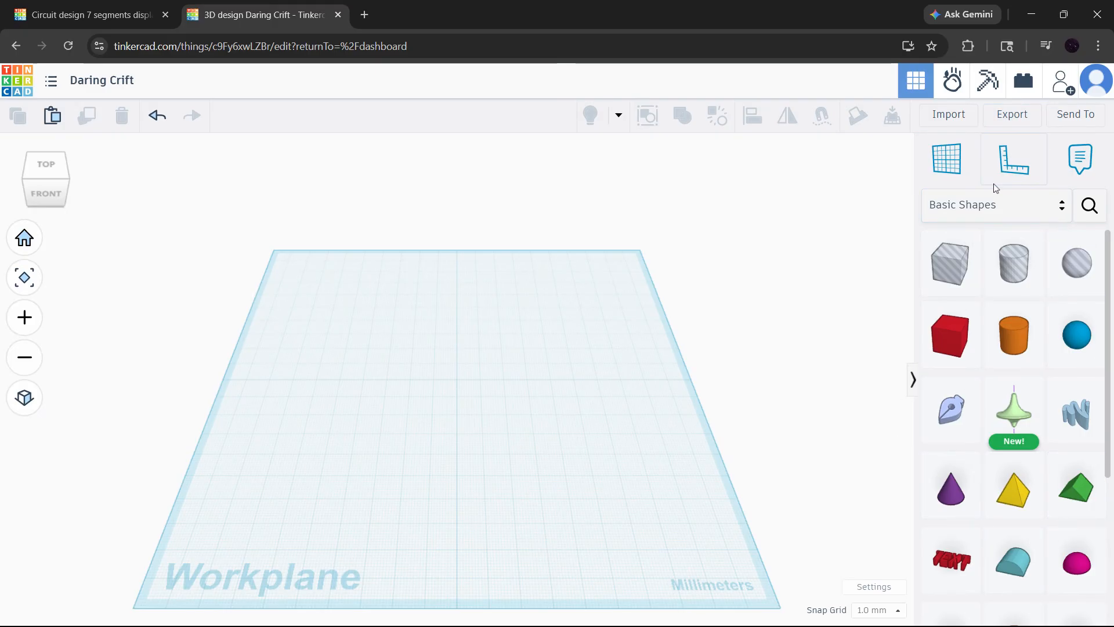
# - Place a solid box at the centre of the workplane
pyautogui.click(956, 346)
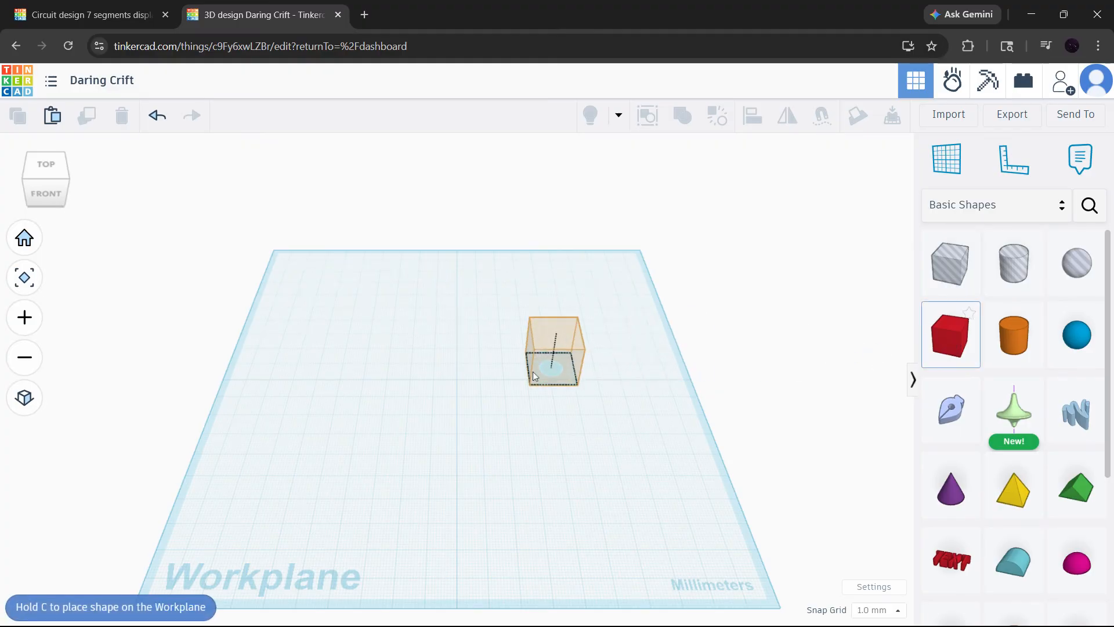
pyautogui.click(459, 384)
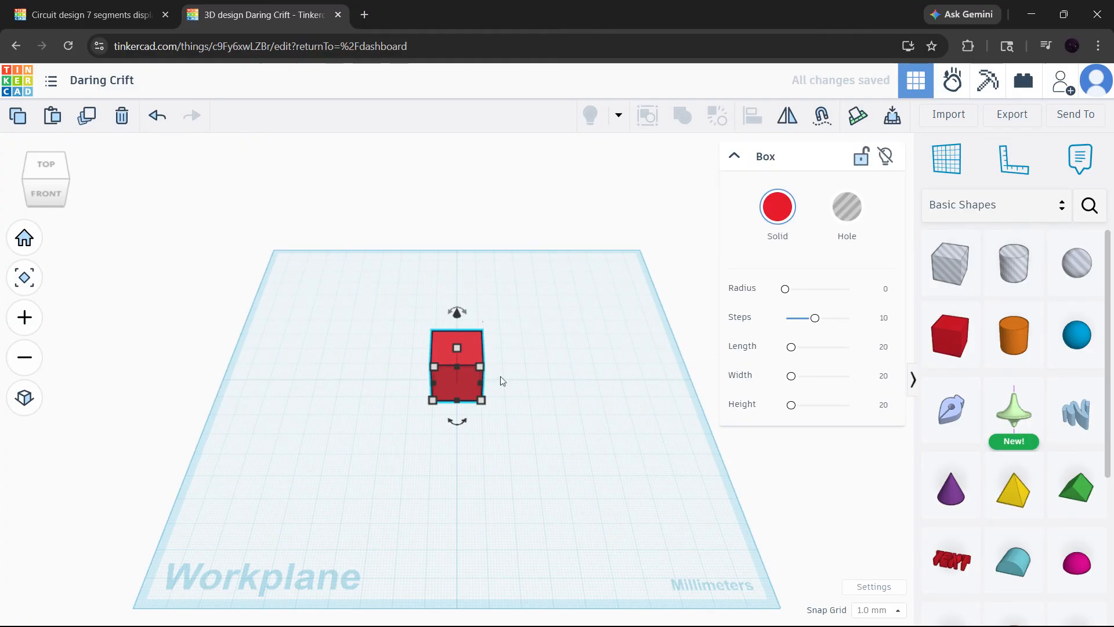
pyautogui.moveTo(501, 375); pyautogui.dragTo(482, 355, button='right')
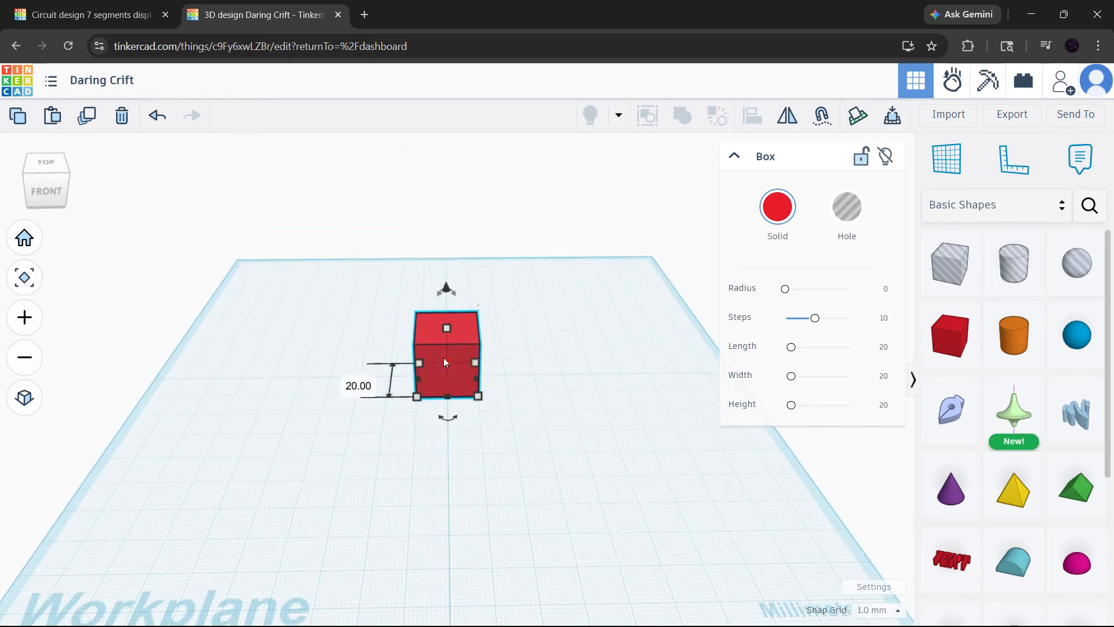
# - Try moving the box sideways along the workplane and undo the move
pyautogui.moveTo(444, 359); pyautogui.dragTo(552, 354)
pyautogui.hotkey('ctrl', 'z')
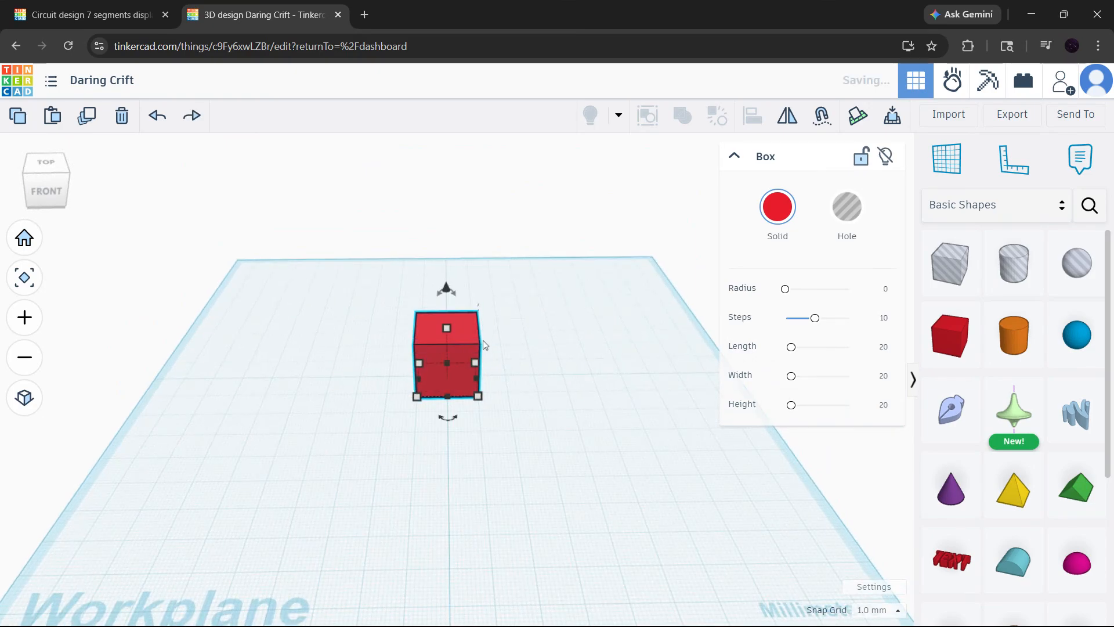
pyautogui.moveTo(460, 344); pyautogui.dragTo(489, 348)
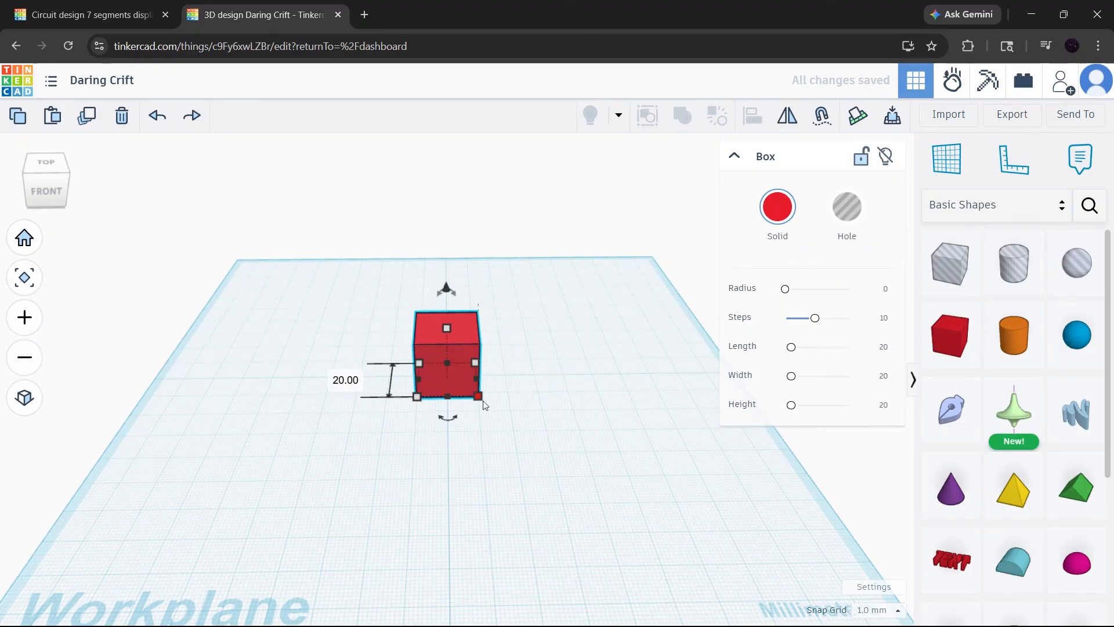
# - Try resizing the box from its front corner and raising it above the workplane, undoing each change
pyautogui.moveTo(484, 405)
pyautogui.mouseDown()
pyautogui.moveTo(614, 491)
pyautogui.moveTo(595, 507)
pyautogui.moveTo(415, 502)
pyautogui.moveTo(200, 459)
pyautogui.moveTo(510, 464)
pyautogui.moveTo(585, 432)
pyautogui.moveTo(528, 364)
pyautogui.moveTo(478, 398)
pyautogui.moveTo(551, 444)
pyautogui.moveTo(591, 460)
pyautogui.moveTo(495, 410)
pyautogui.moveTo(665, 476)
pyautogui.moveTo(487, 365)
pyautogui.moveTo(492, 384)
pyautogui.mouseUp()
pyautogui.hotkey('ctrl', 'z')
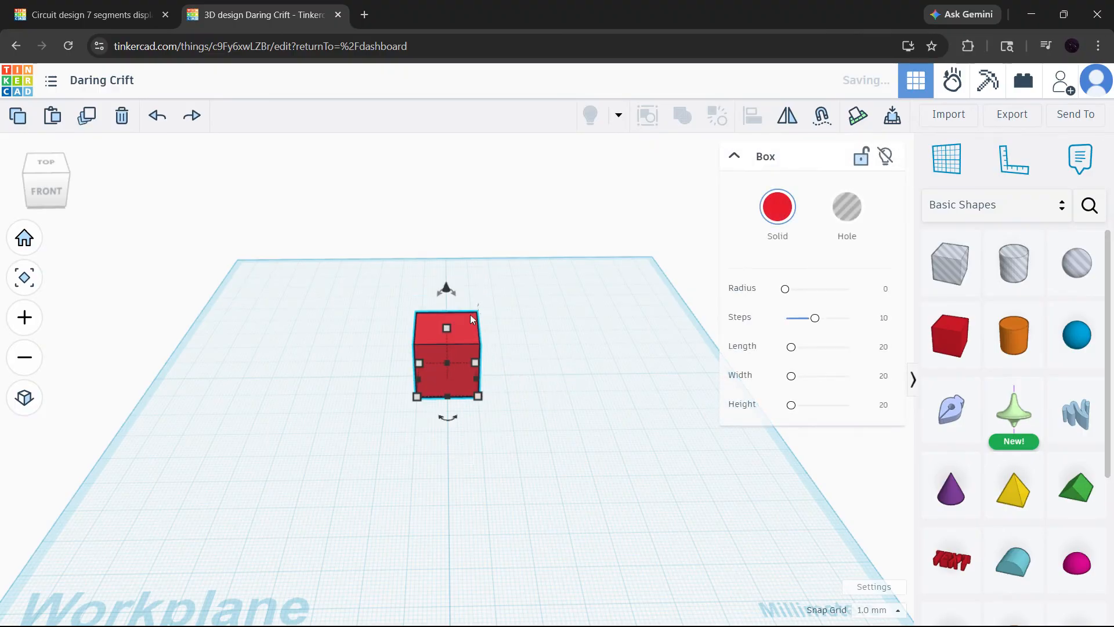
pyautogui.moveTo(446, 288); pyautogui.dragTo(486, 272)
pyautogui.hotkey('ctrl', 'z')
pyautogui.click(566, 295)
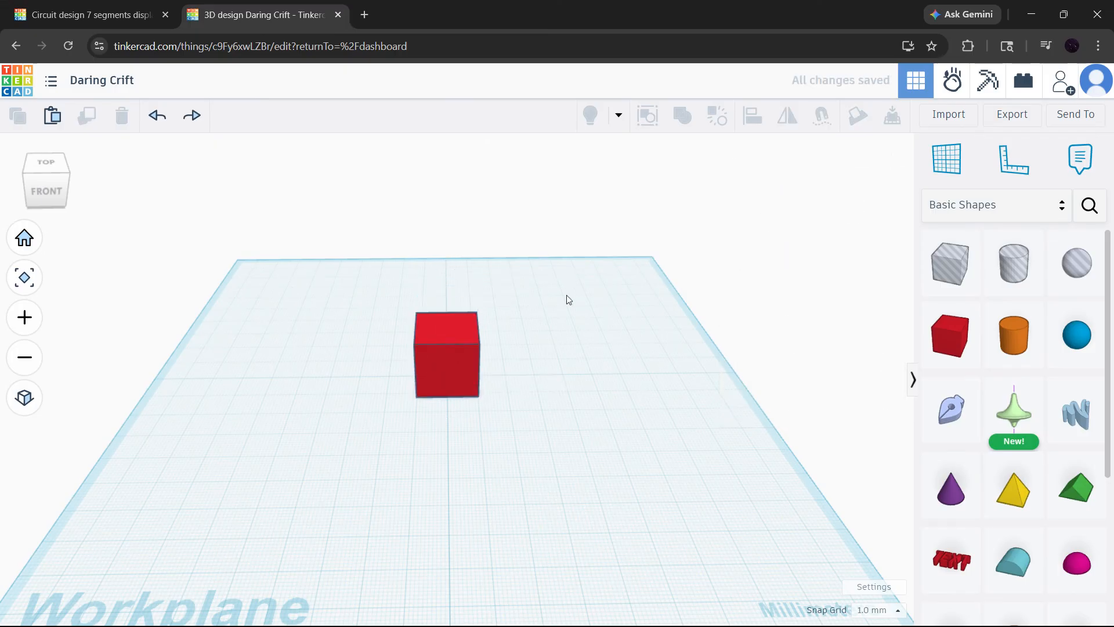
# - Try rotating the box about its vertical axis
pyautogui.click(446, 326)
pyautogui.moveTo(446, 419)
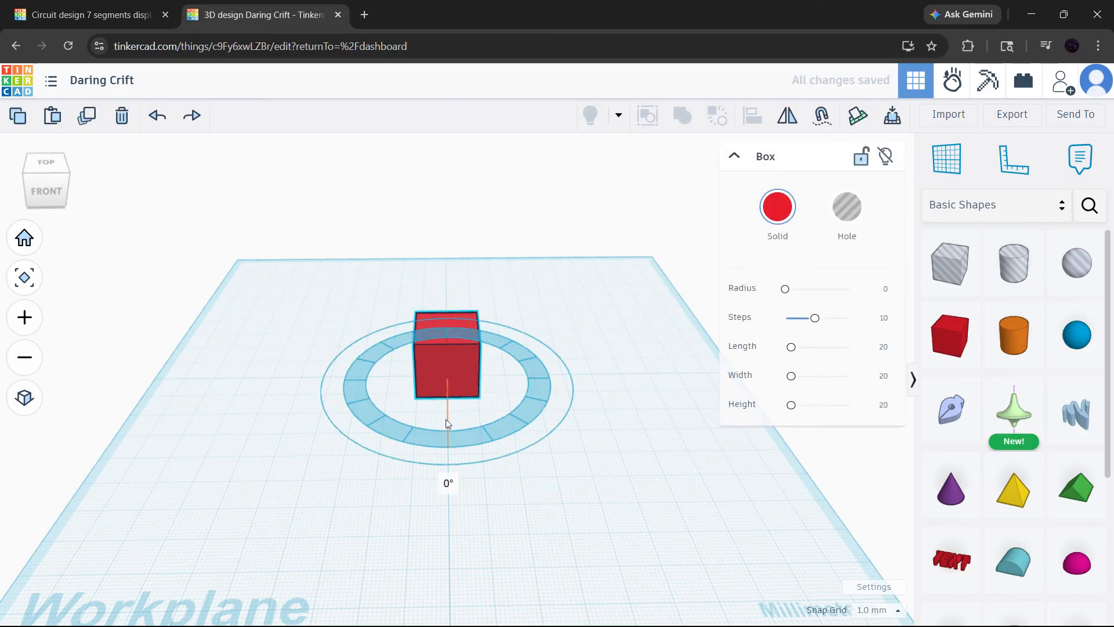
pyautogui.moveTo(449, 422); pyautogui.dragTo(404, 380)
pyautogui.click(541, 365)
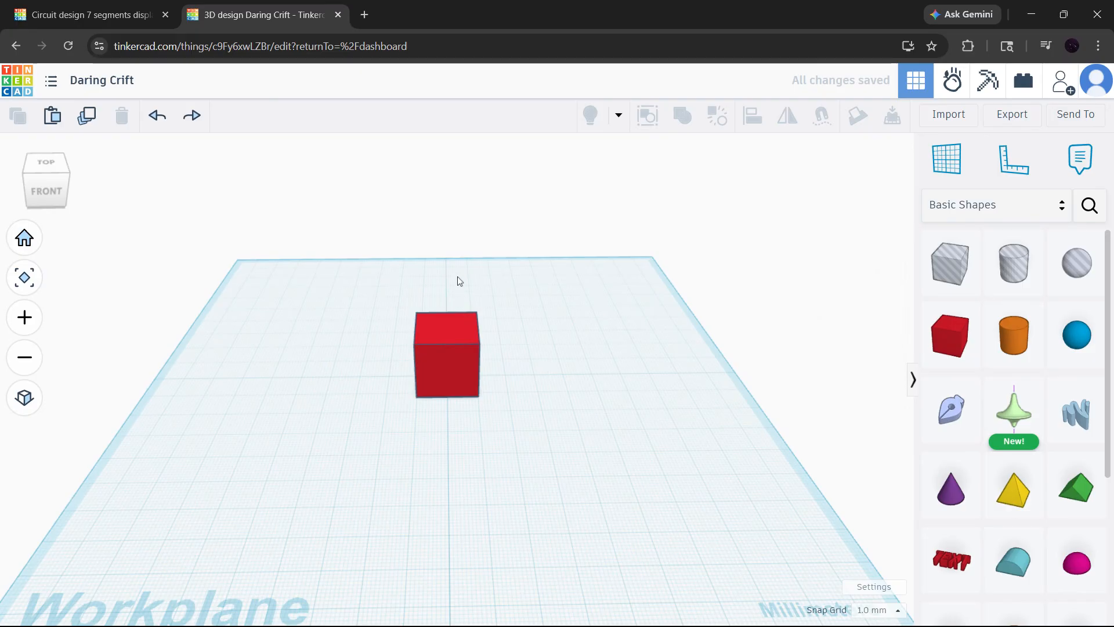
# - Place a cylinder on the workplane beside the box and turn it into a hole
pyautogui.click(24, 238)
pyautogui.scroll(5, 290, 236)
pyautogui.moveTo(469, 286); pyautogui.dragTo(464, 334, button='right')
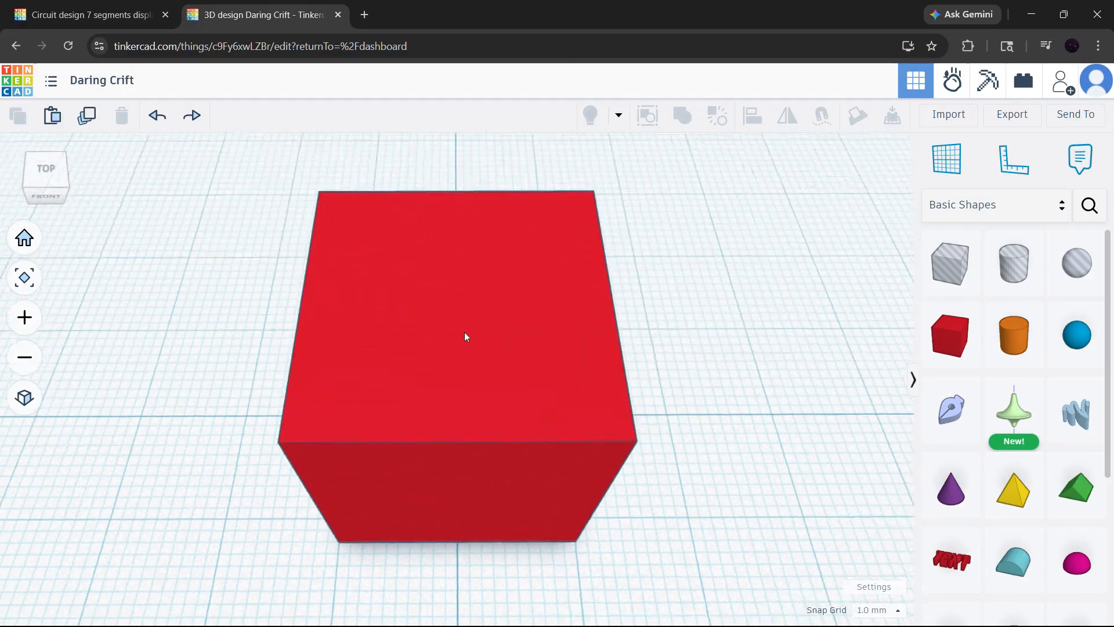
pyautogui.scroll(-5, 464, 334)
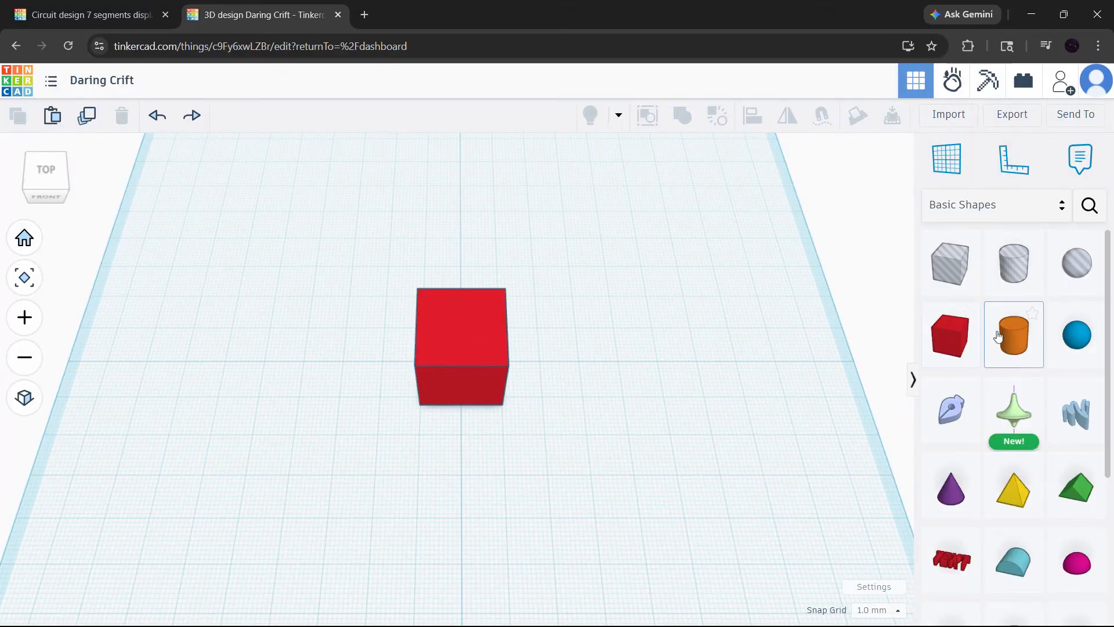
pyautogui.moveTo(1014, 335); pyautogui.dragTo(556, 361)
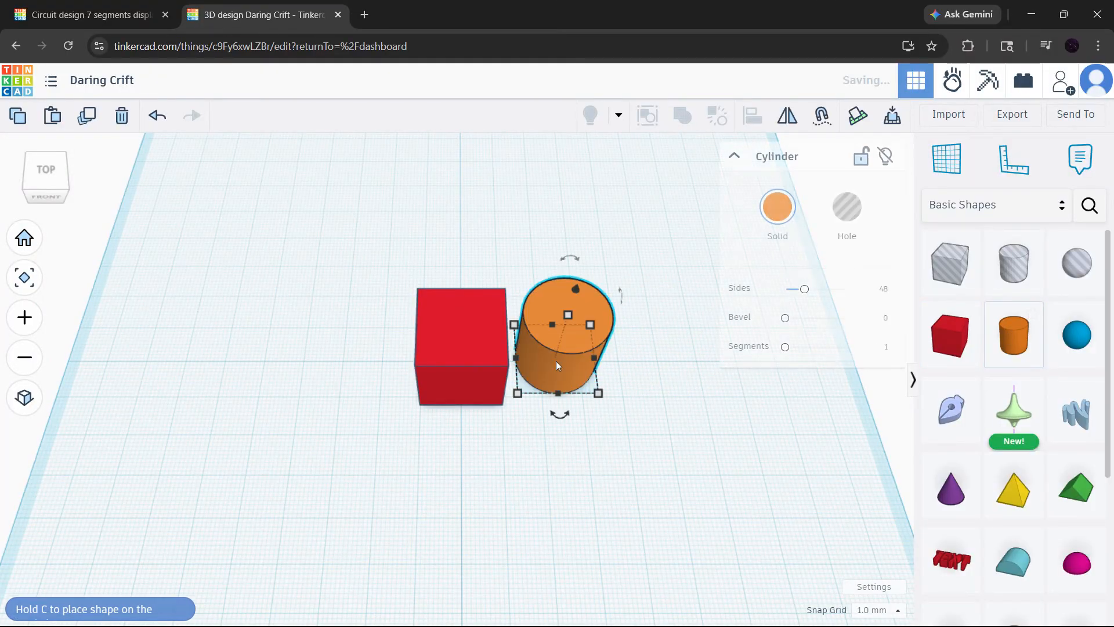
pyautogui.click(835, 226)
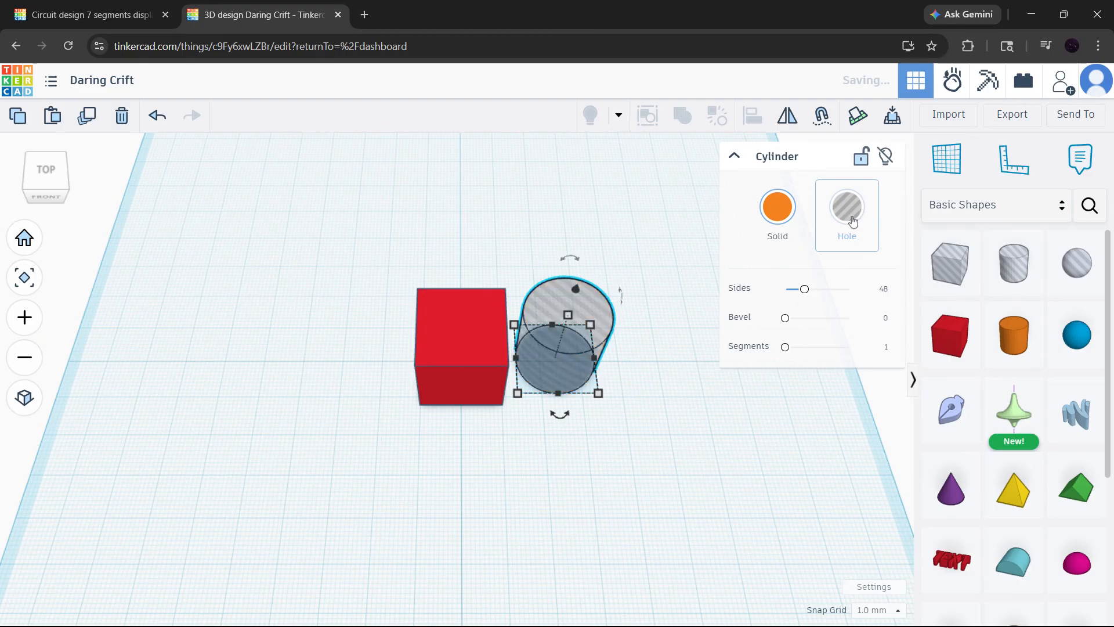
pyautogui.click(624, 258)
# - Move the cylinder hole so that it overlaps the front-right corner of the box
pyautogui.moveTo(578, 322); pyautogui.dragTo(489, 352)
pyautogui.moveTo(546, 374); pyautogui.dragTo(352, 397, button='right')
pyautogui.moveTo(495, 397); pyautogui.dragTo(501, 401)
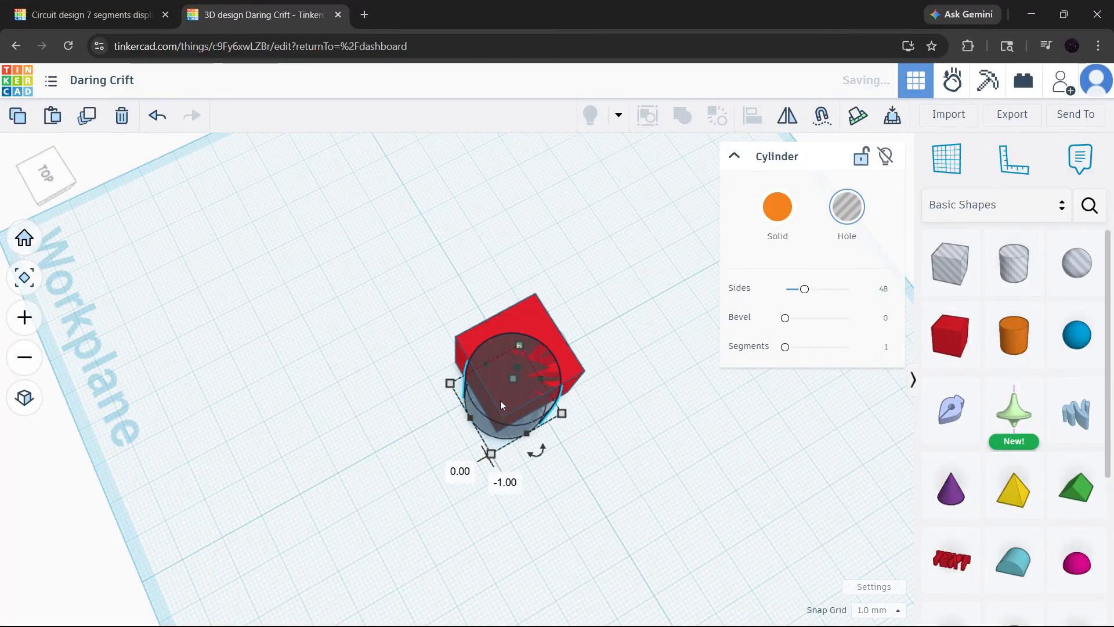
pyautogui.moveTo(644, 459); pyautogui.dragTo(598, 431, button='right')
pyautogui.click(599, 473)
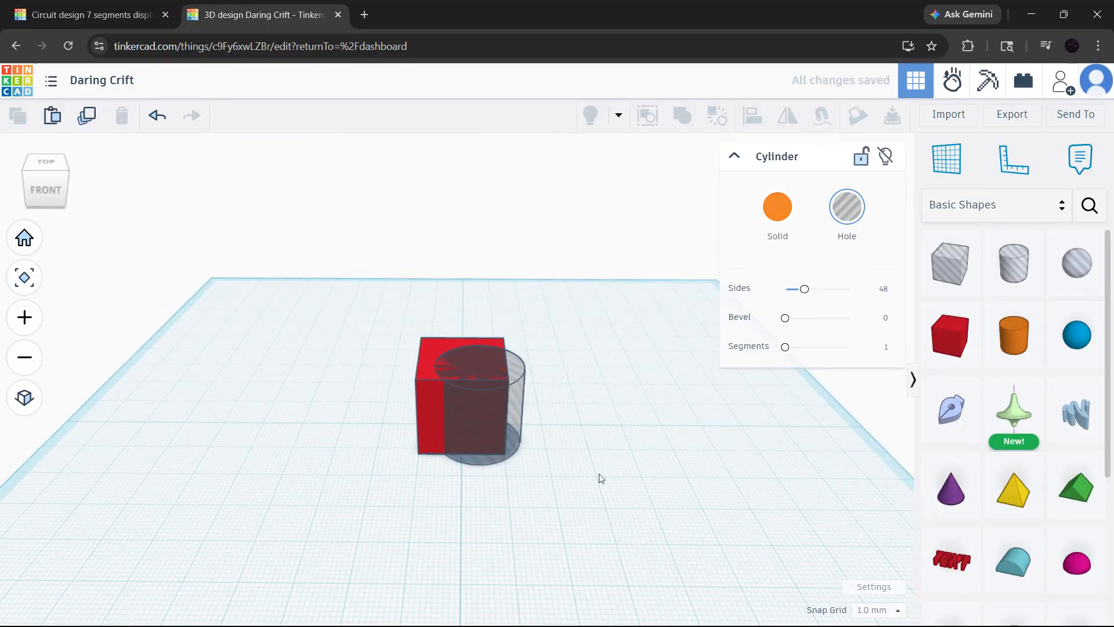
# - Group the box and the cylinder hole as a union to cut a curved notch, and inspect the cut
pyautogui.moveTo(591, 521); pyautogui.dragTo(333, 280)
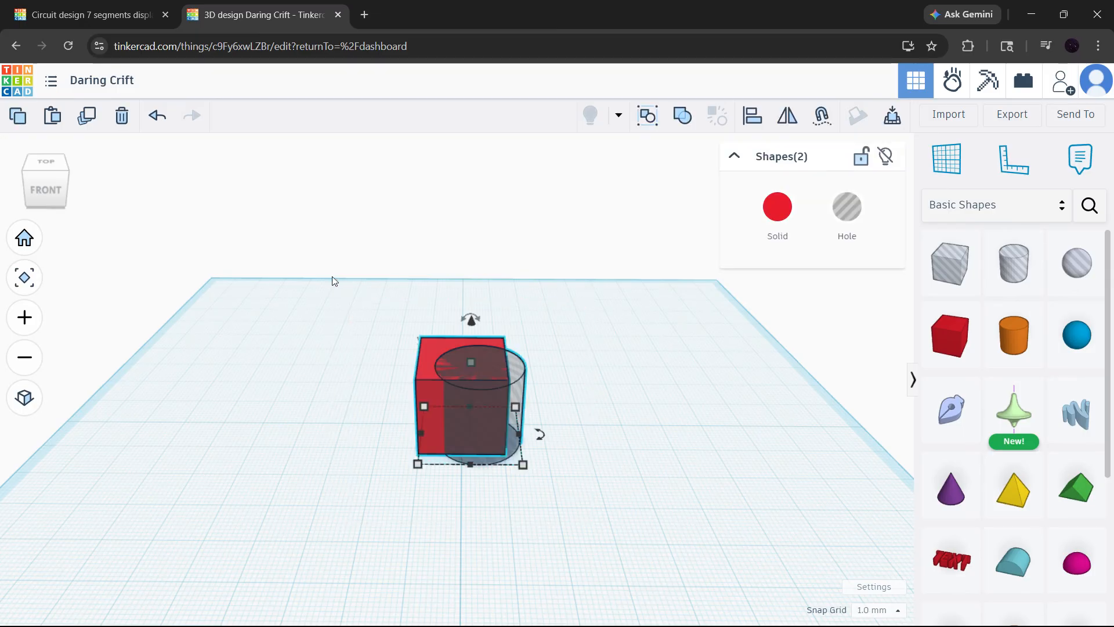
pyautogui.click(689, 120)
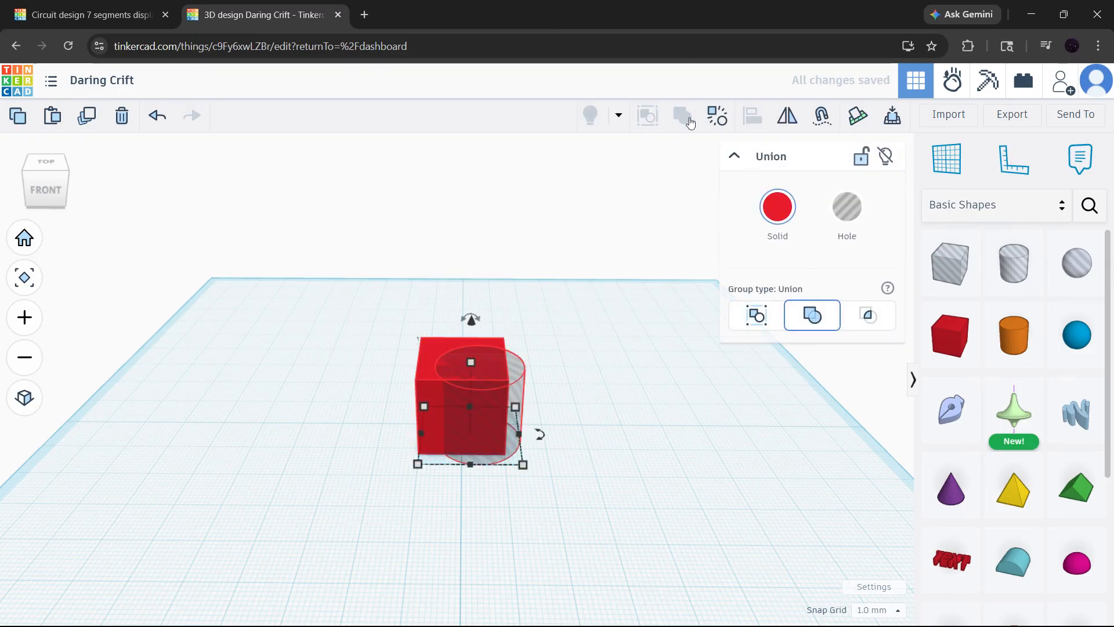
pyautogui.click(570, 335)
pyautogui.moveTo(570, 335); pyautogui.dragTo(465, 355, button='right')
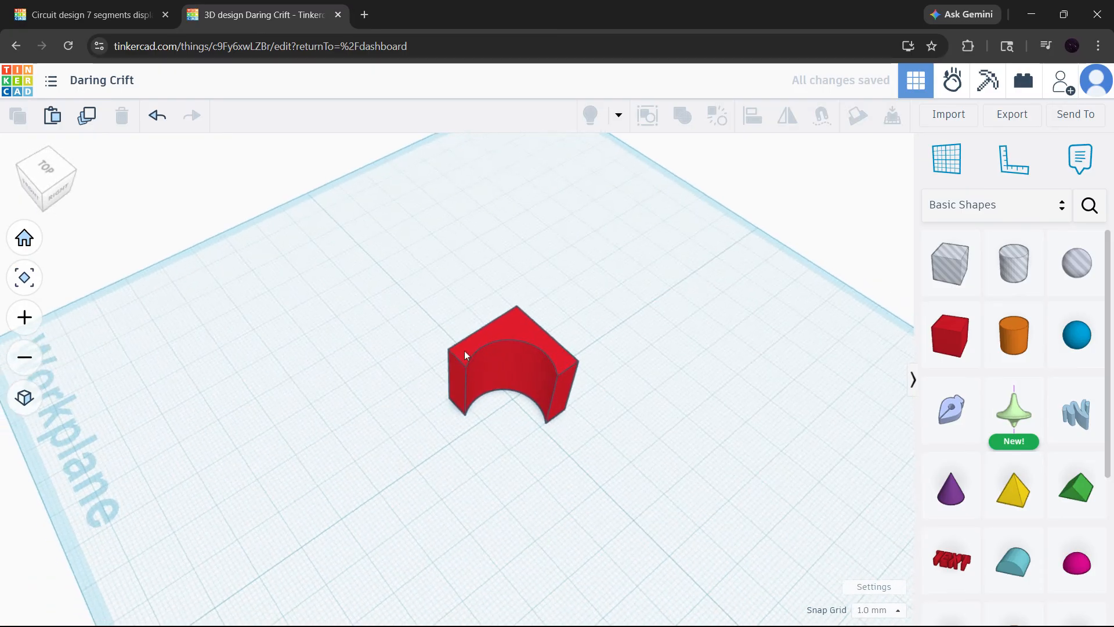
pyautogui.scroll(5, 530, 363)
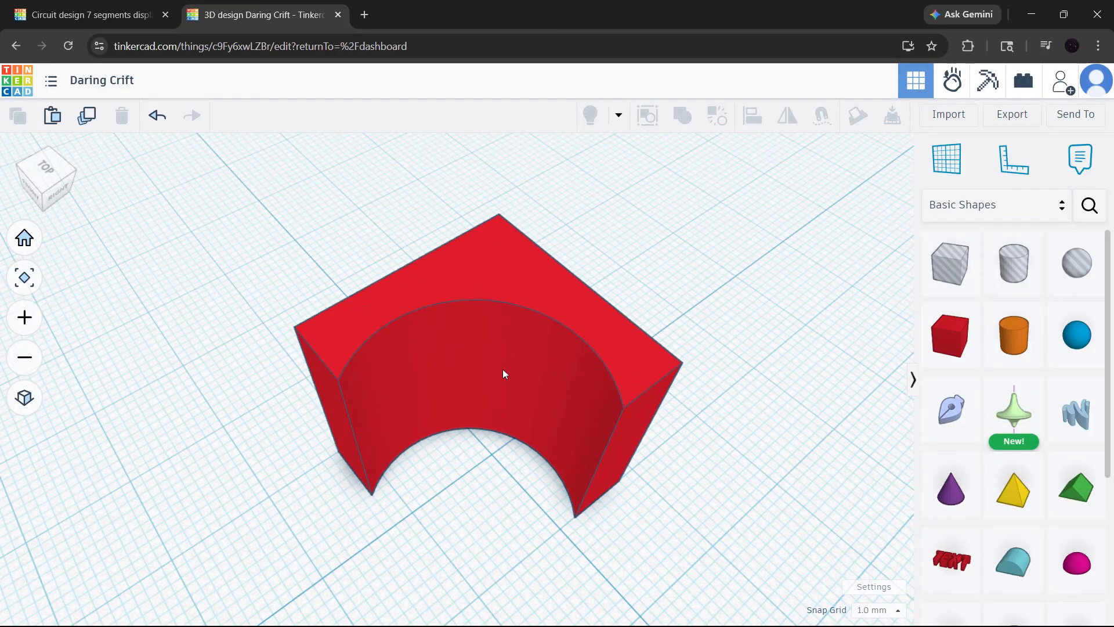
pyautogui.moveTo(561, 365); pyautogui.dragTo(623, 307, button='right')
pyautogui.click(623, 307)
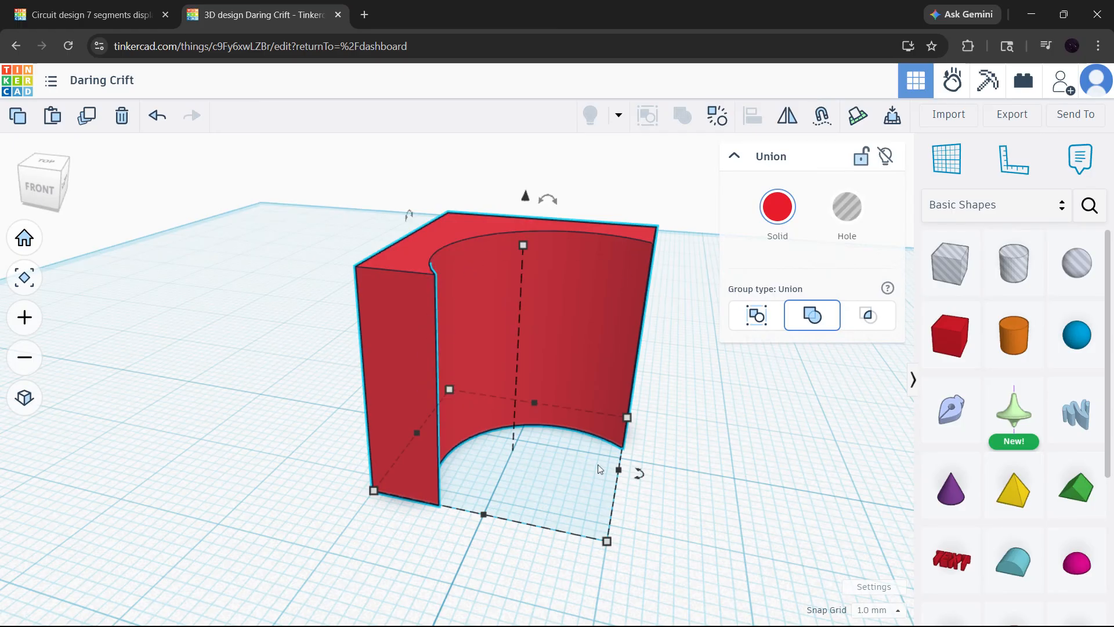
# - Place a solid cylinder on the workplane to the right of the notched box
pyautogui.click(25, 238)
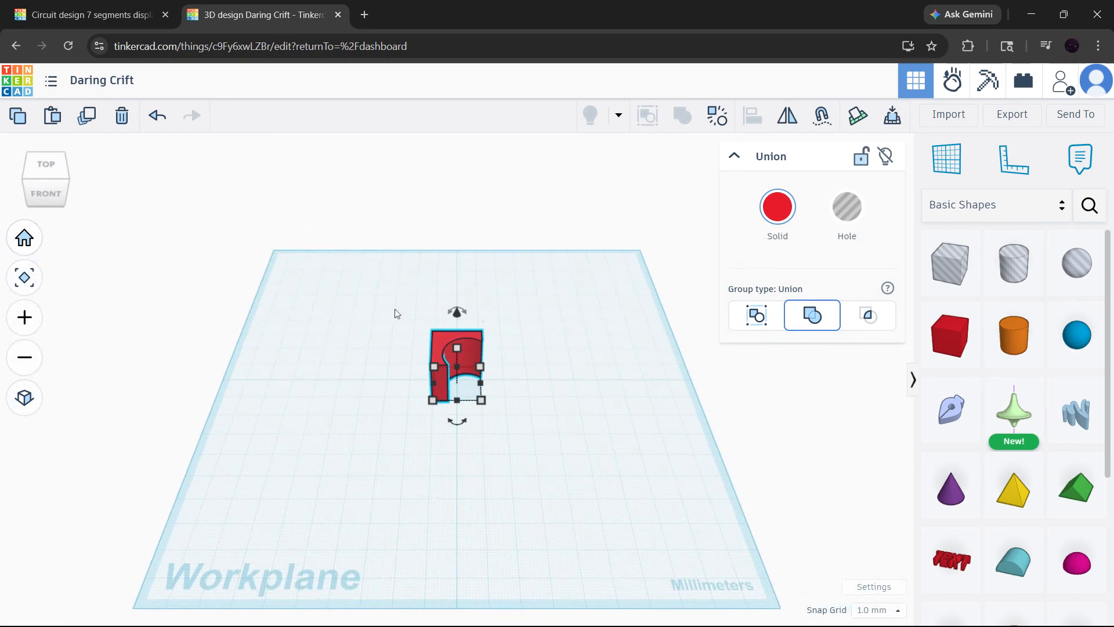
pyautogui.click(571, 328)
pyautogui.click(1013, 336)
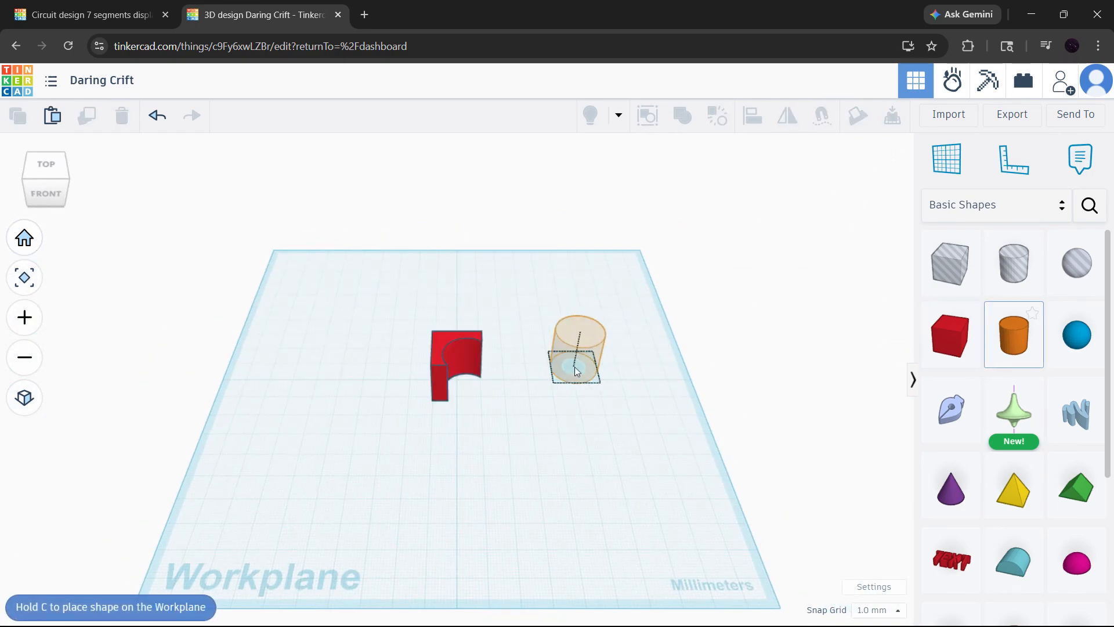
pyautogui.click(567, 371)
# - Align the notched box and the solid cylinder by their centres in both horizontal directions
pyautogui.moveTo(646, 510); pyautogui.dragTo(233, 188)
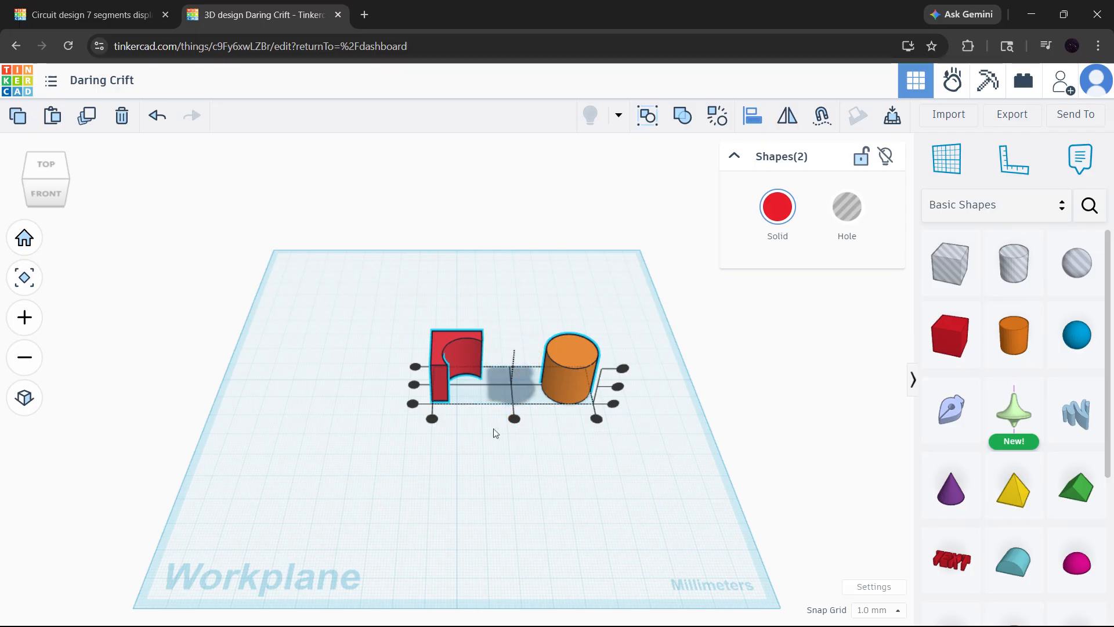
pyautogui.click(417, 387)
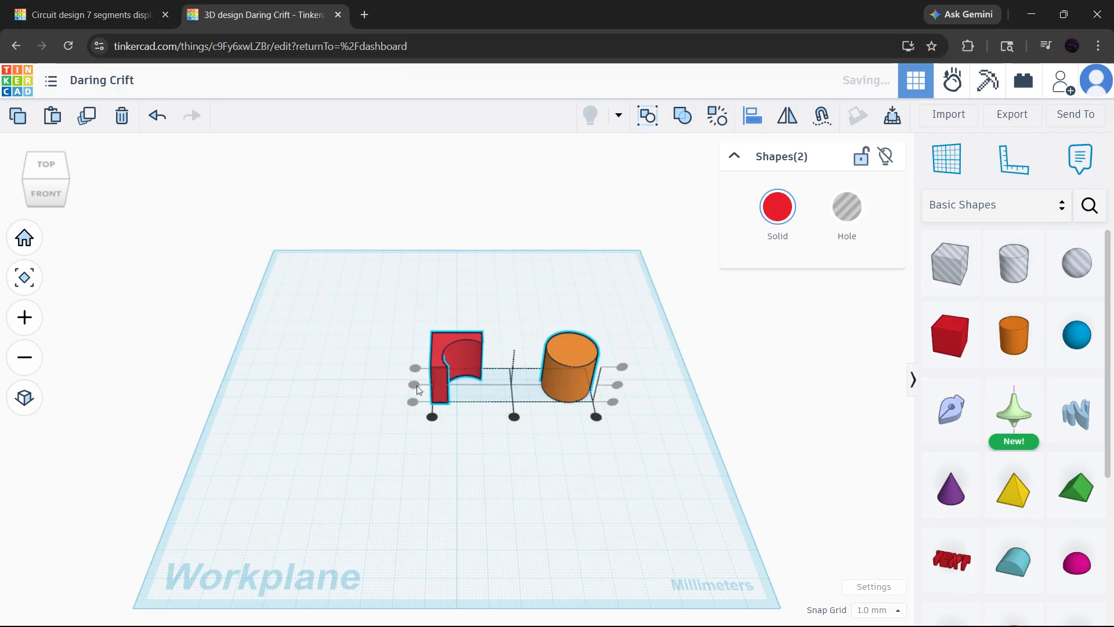
pyautogui.click(514, 417)
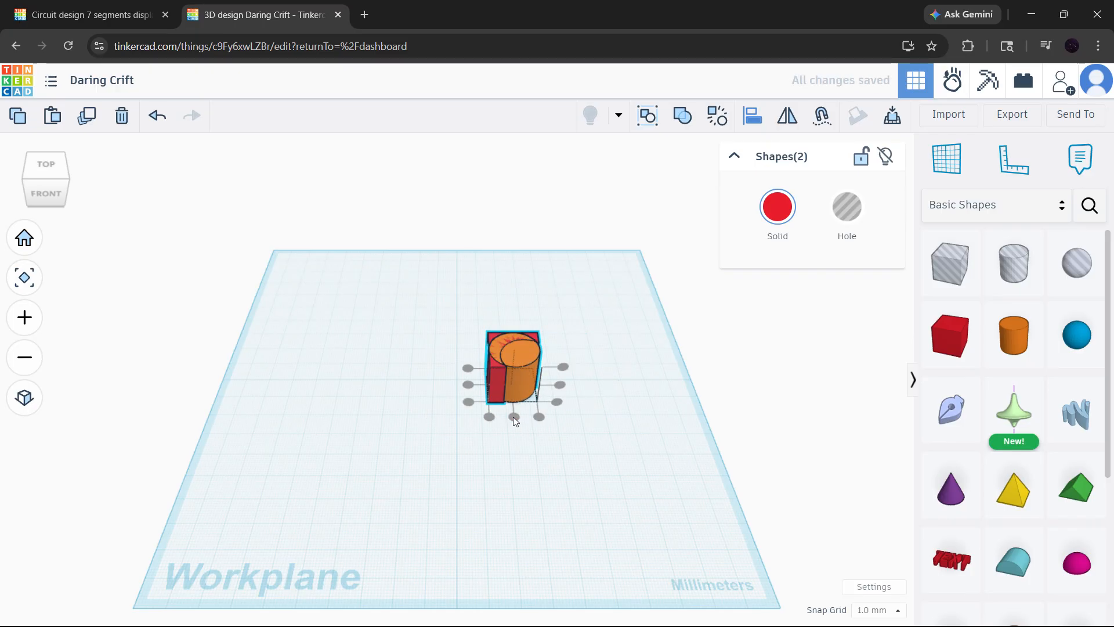
pyautogui.moveTo(514, 423); pyautogui.dragTo(564, 306, button='right')
# - Try grouping the notched box with the solid cylinder, and undo back to the notched box alone
pyautogui.hotkey('ctrl', 'g')
pyautogui.scroll(3, 483, 348)
pyautogui.moveTo(510, 331); pyautogui.dragTo(510, 375, button='right')
pyautogui.click(515, 353)
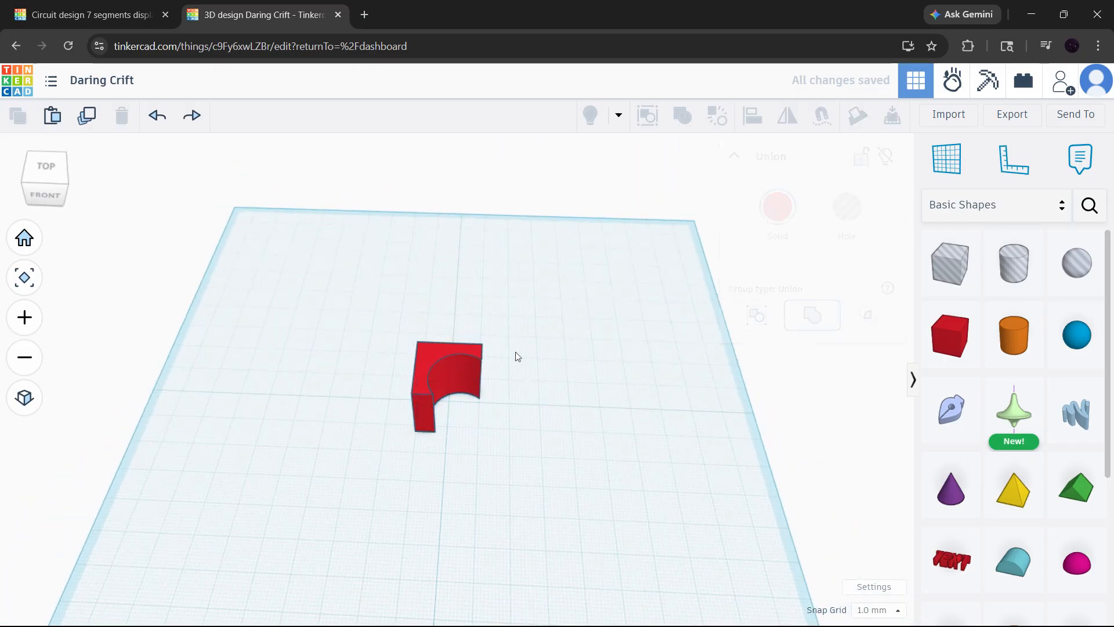
# - Duplicate the notched box in place and rotate the copy a quarter turn about the vertical axis
pyautogui.click(445, 360)
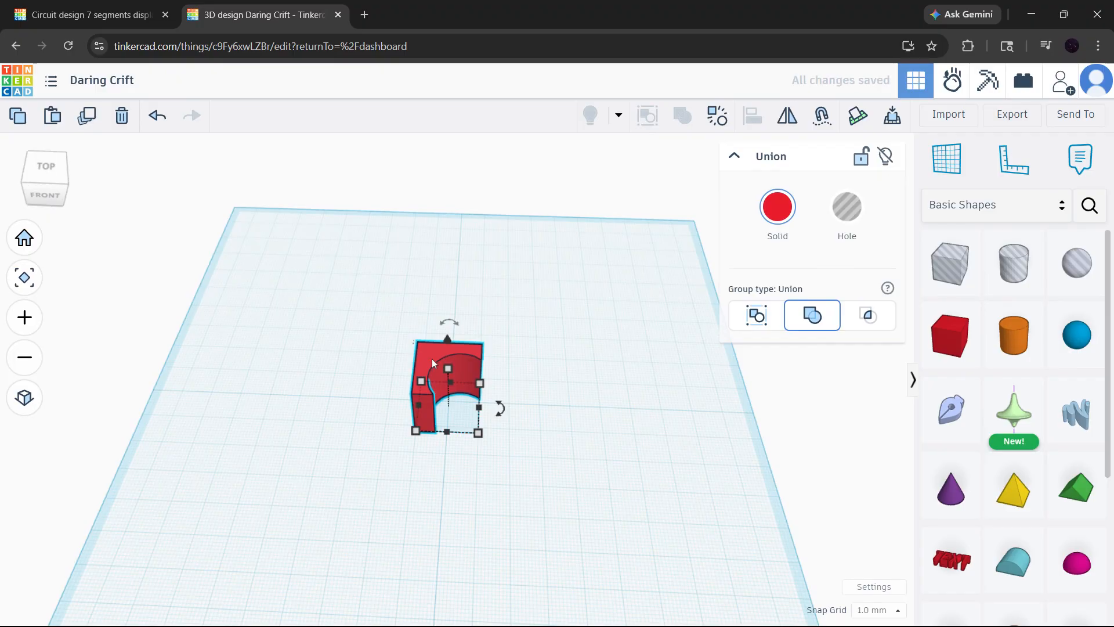
pyautogui.moveTo(501, 406); pyautogui.dragTo(453, 451)
pyautogui.click(507, 314)
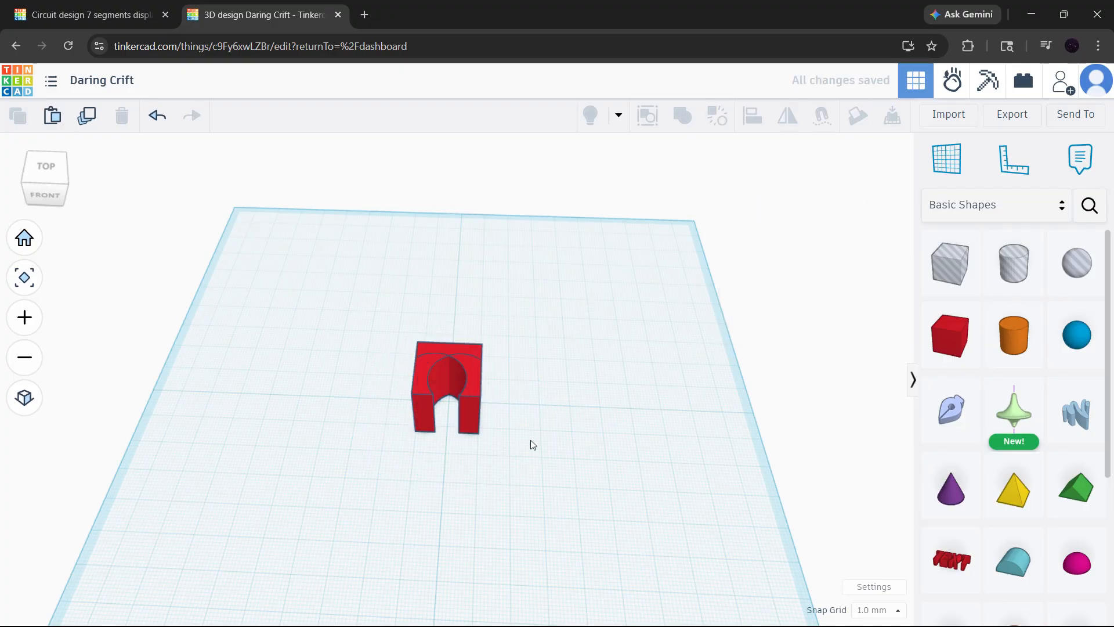
# - Duplicate the two overlapping notched boxes and move the copies about 43 mm to the right
pyautogui.moveTo(410, 412); pyautogui.dragTo(475, 363, button='right')
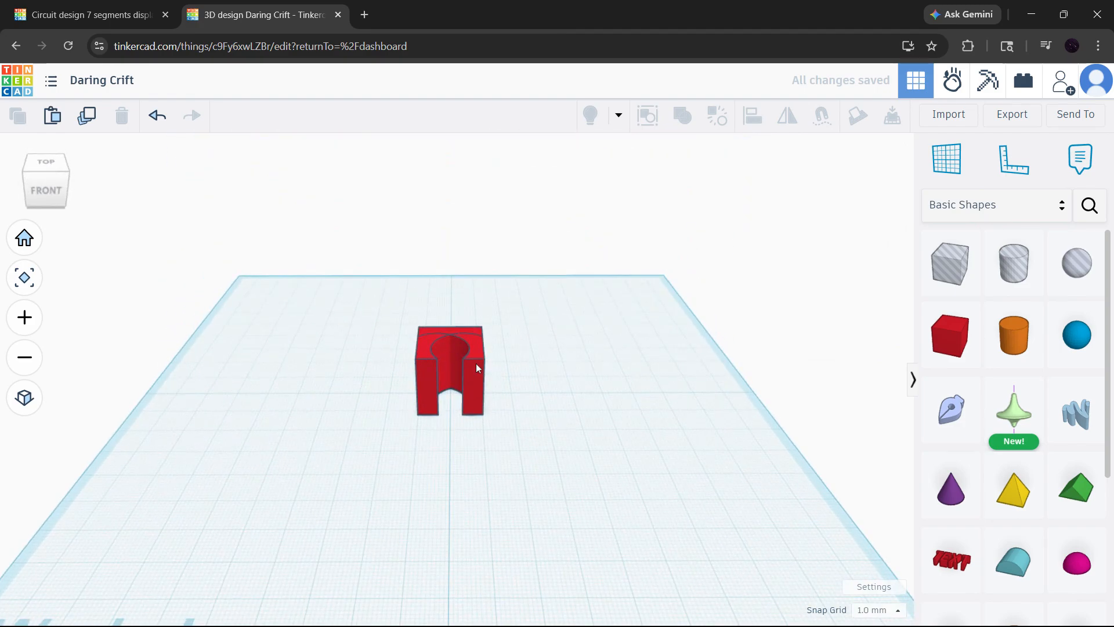
pyautogui.moveTo(386, 282); pyautogui.dragTo(512, 428)
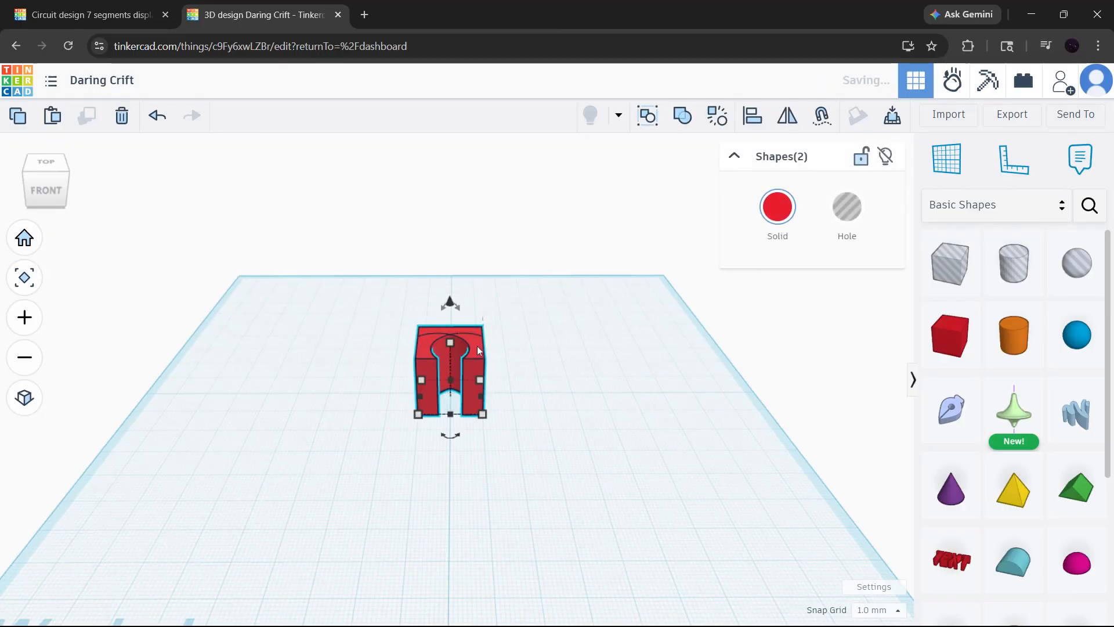
pyautogui.hotkey('ctrl', 'd')
pyautogui.moveTo(477, 345); pyautogui.dragTo(617, 346)
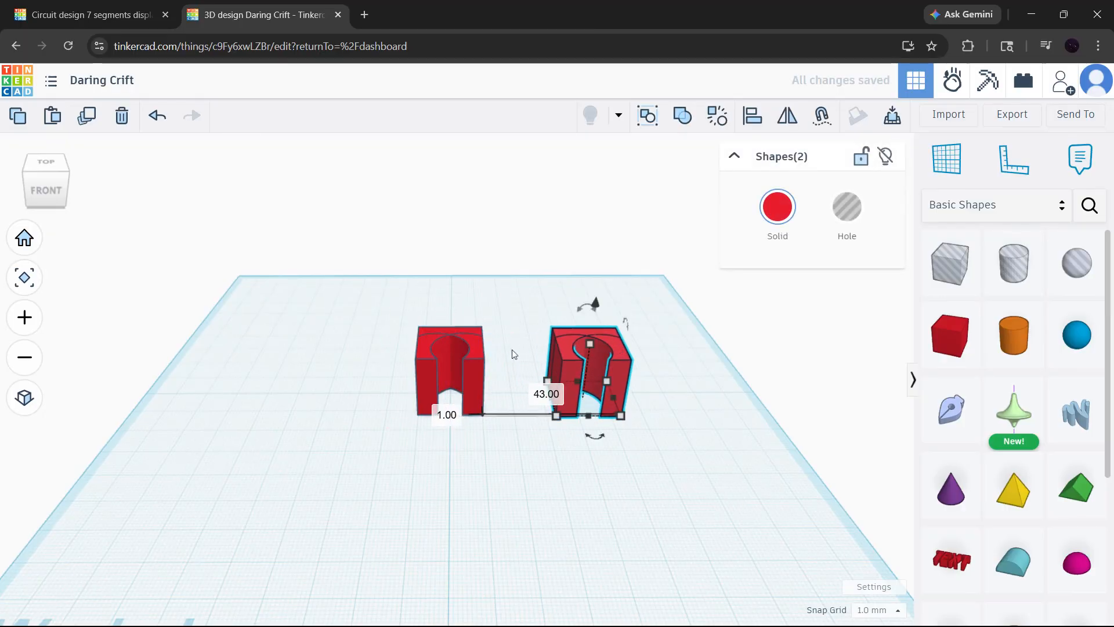
# - Pull the overlapping notched boxes apart into separate pieces spread across the workplane
pyautogui.moveTo(480, 349); pyautogui.dragTo(583, 459)
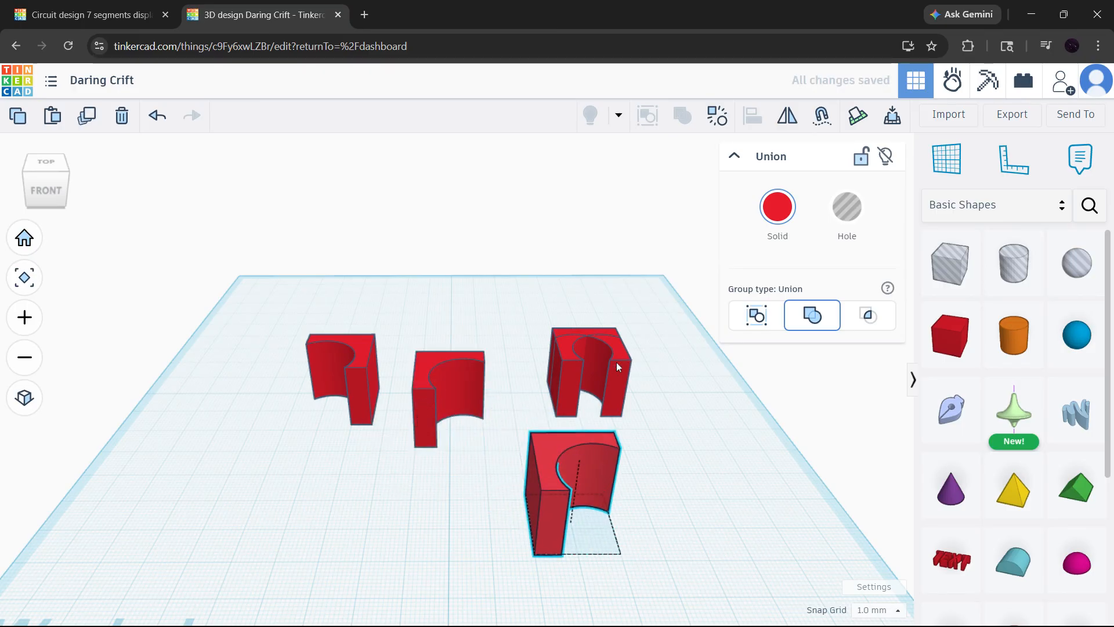
pyautogui.moveTo(616, 365); pyautogui.dragTo(679, 332)
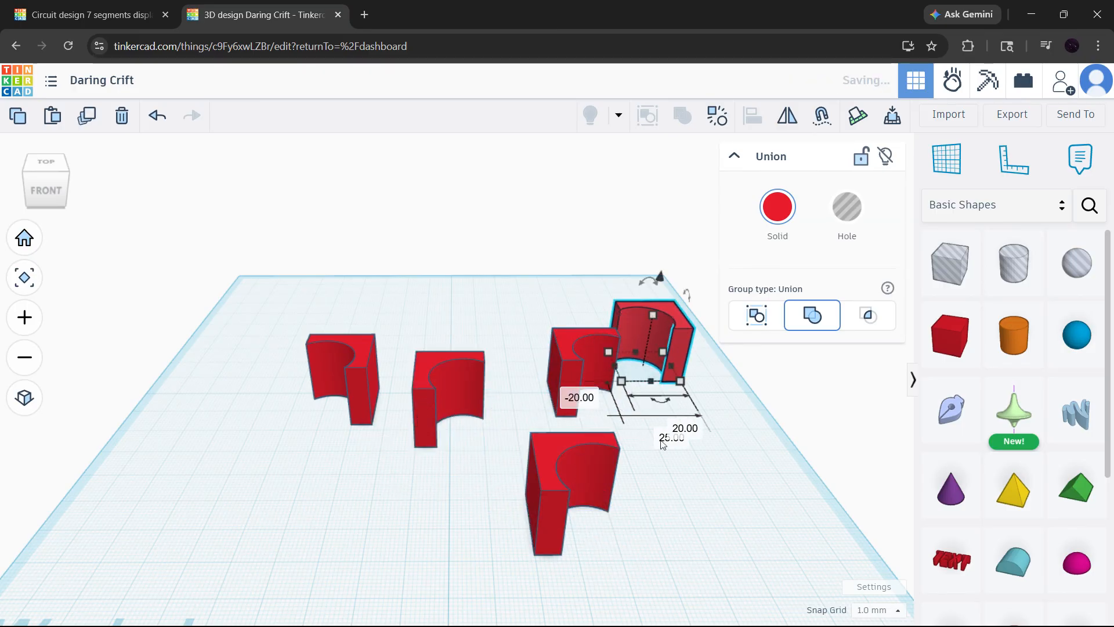
pyautogui.moveTo(662, 444); pyautogui.dragTo(638, 509, button='right')
pyautogui.moveTo(644, 523); pyautogui.dragTo(611, 407, button='middle')
pyautogui.moveTo(564, 369); pyautogui.dragTo(587, 361, button='right')
pyautogui.click(601, 379)
# - Undo the moves and duplications back to the single notched box
pyautogui.hotkey('ctrl', 'z')
pyautogui.hotkey('ctrl', 'z')
pyautogui.hotkey('ctrl', 'z')
pyautogui.hotkey('ctrl', 'z')
pyautogui.hotkey('ctrl', 'z')
pyautogui.hotkey('ctrl', 'z')
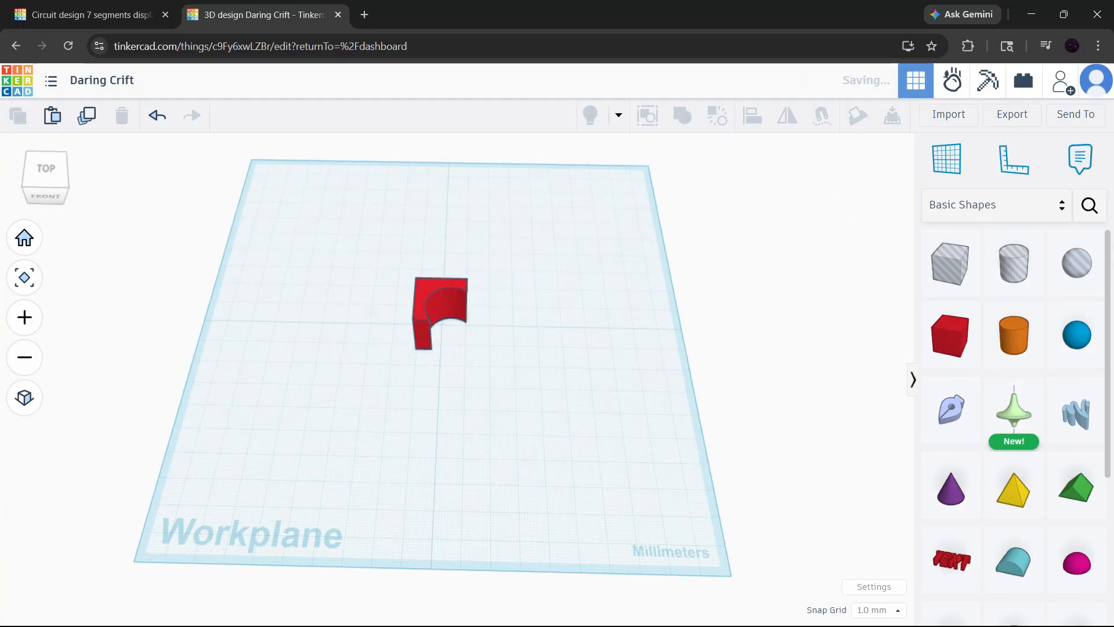
# - Rotate the notched box 45° about its vertical axis so its notch faces the front
pyautogui.click(25, 238)
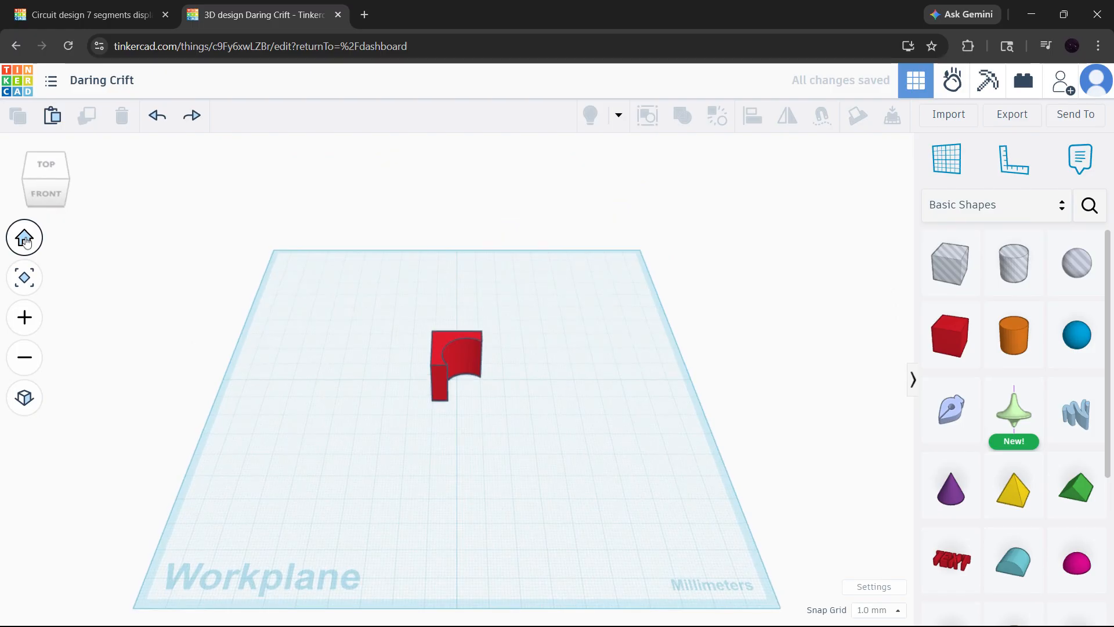
pyautogui.scroll(8, 436, 302)
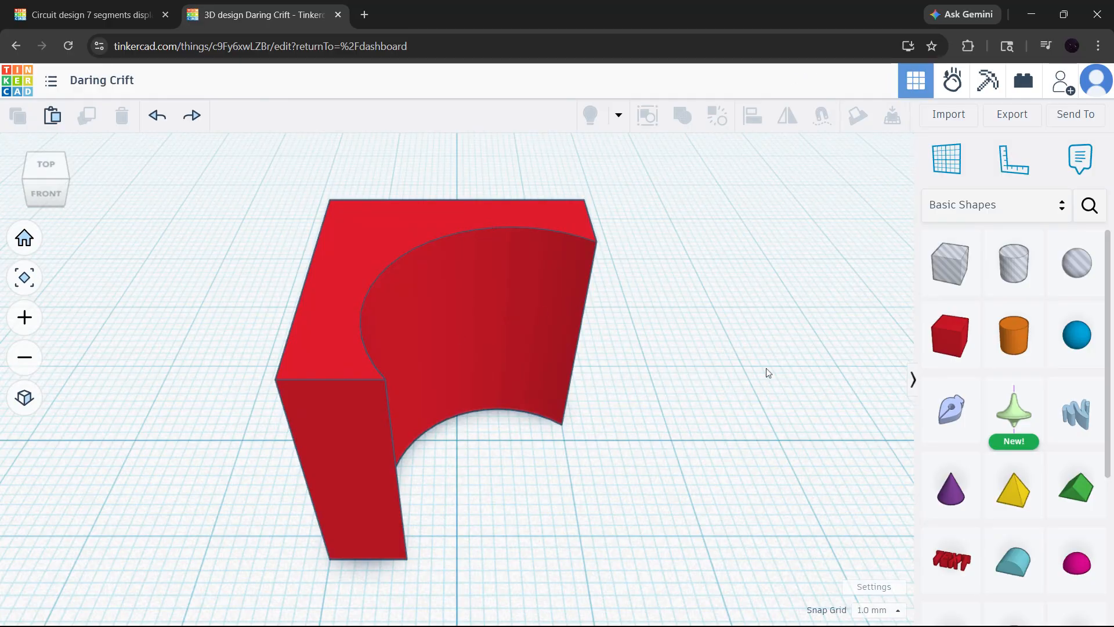
pyautogui.scroll(-8, 766, 369)
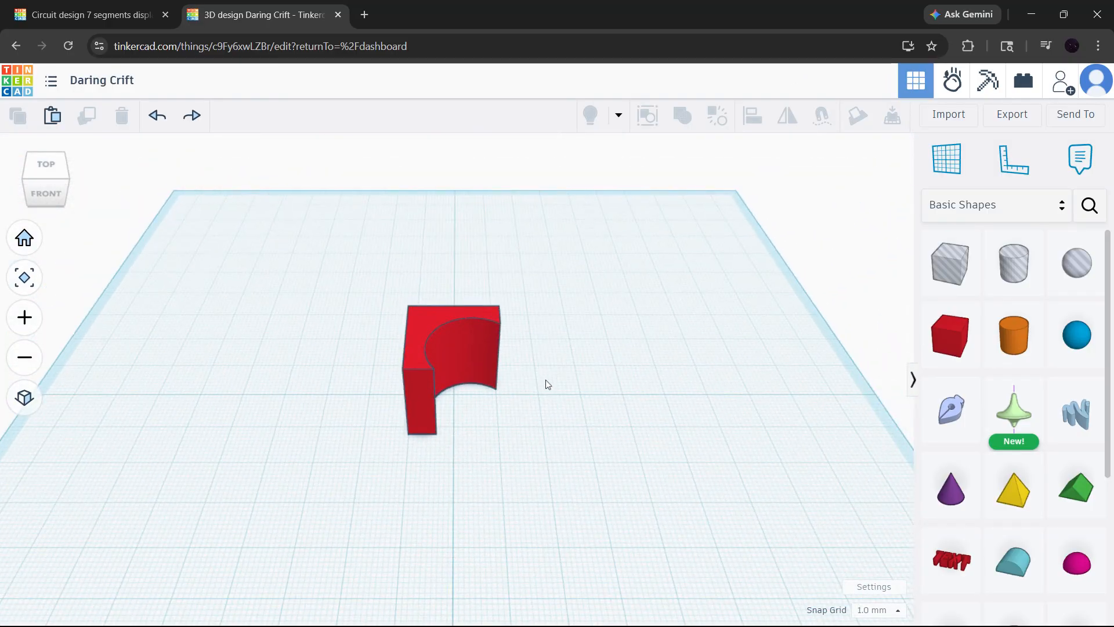
pyautogui.scroll(-3, 545, 381)
pyautogui.click(480, 348)
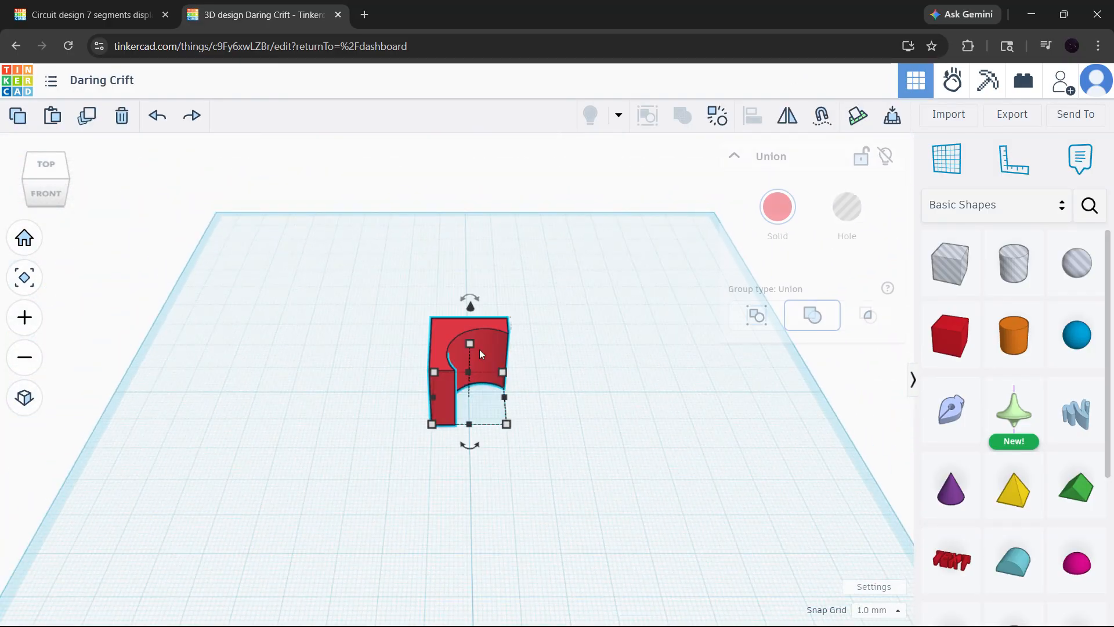
pyautogui.moveTo(473, 441)
pyautogui.moveTo(473, 442); pyautogui.dragTo(439, 427)
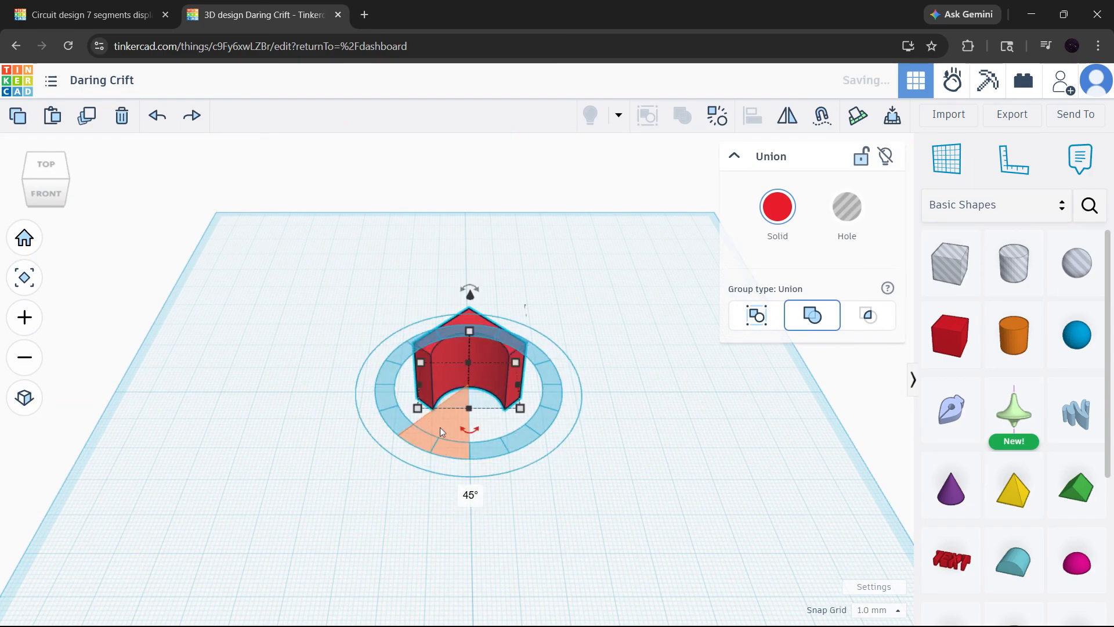
pyautogui.click(597, 293)
pyautogui.moveTo(469, 377); pyautogui.dragTo(480, 321, button='right')
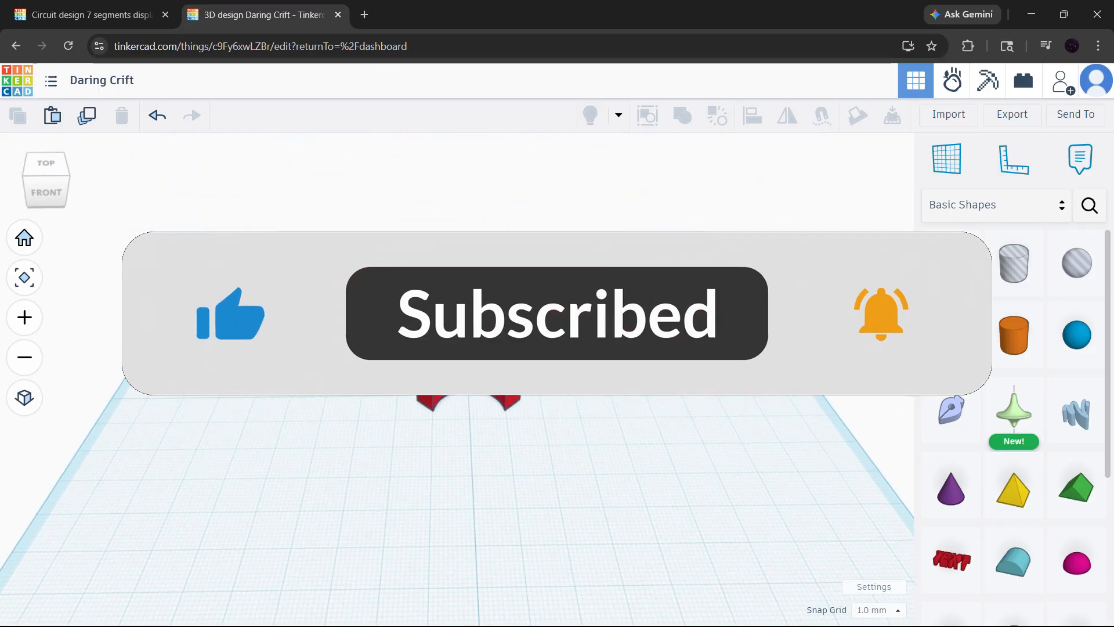